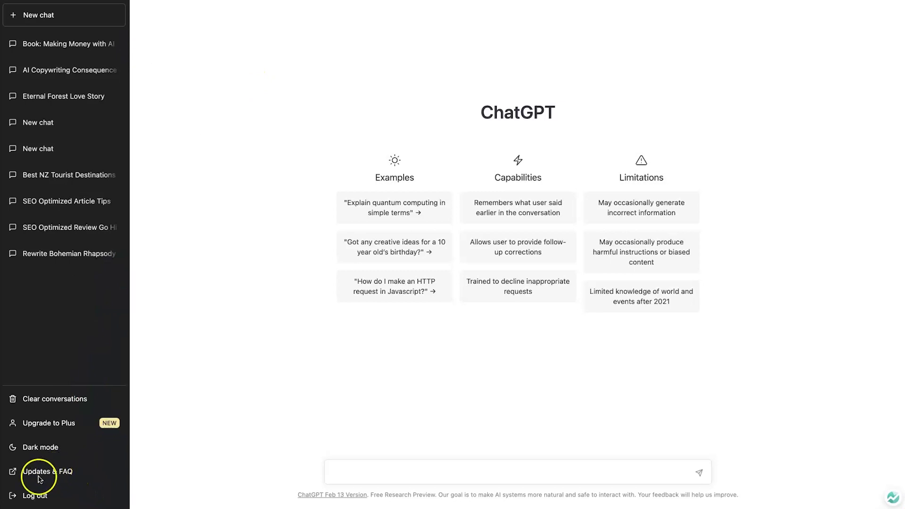
- Open the ChatGPT General FAQ article from the Updates & FAQ help collection
click(56, 473)
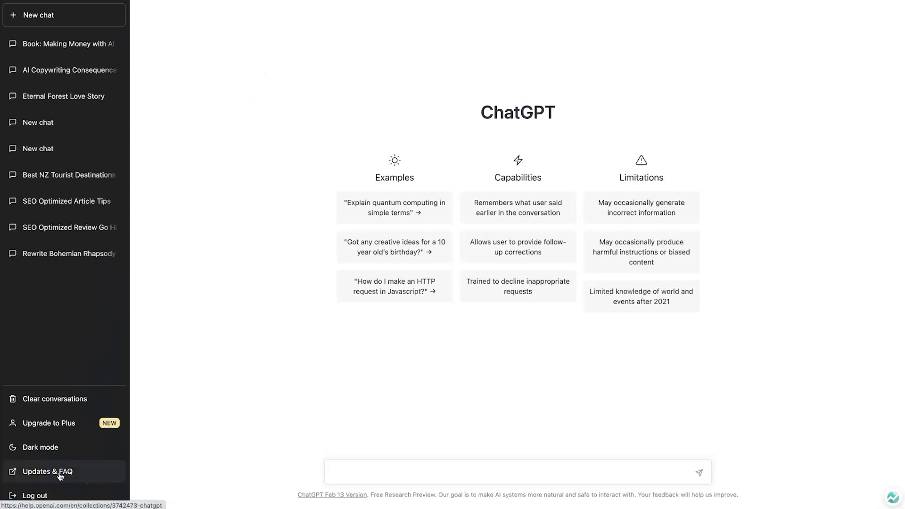
click(56, 473)
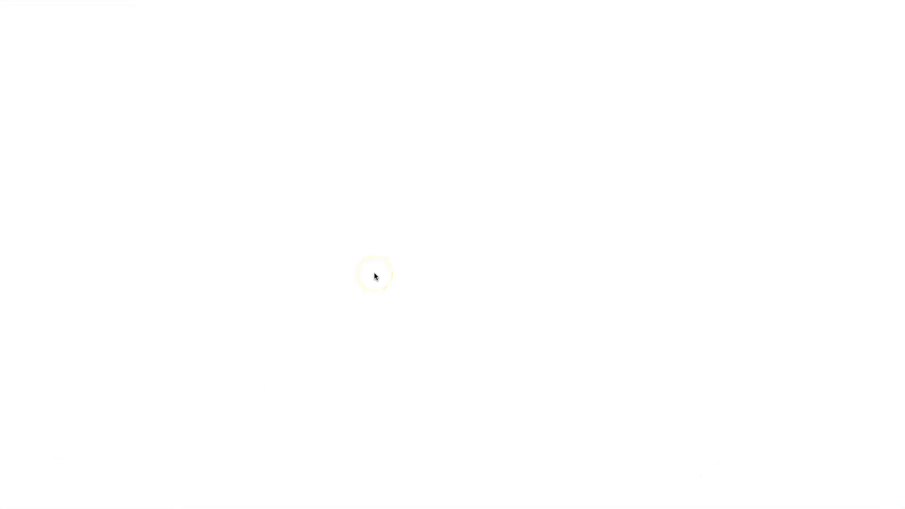
scroll(375, 279, down, 1)
scroll(391, 301, down, 2)
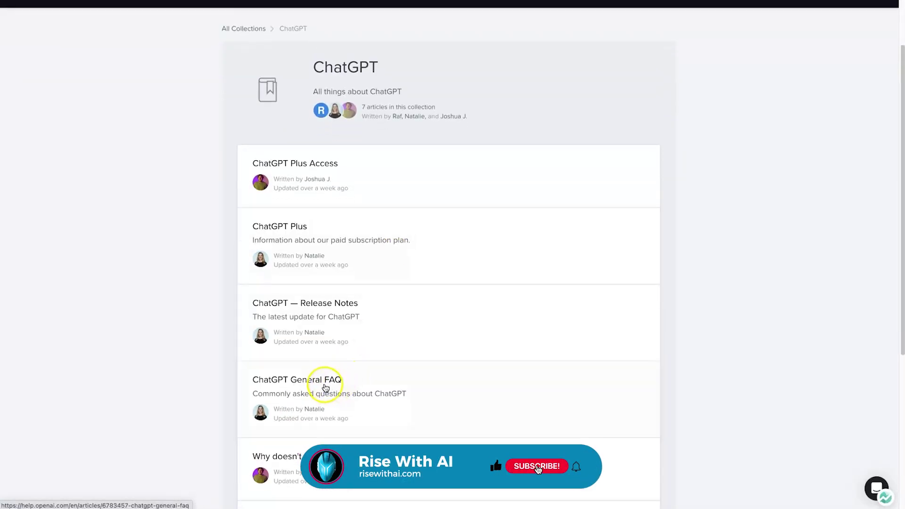
click(326, 382)
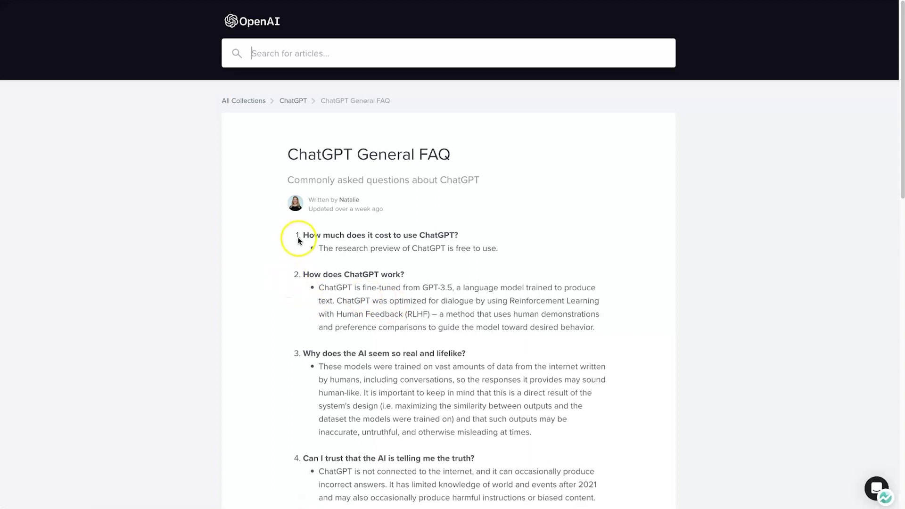
- Examine the FAQ entry on how much ChatGPT costs, highlighting the question and its answer about the research preview
drag(298, 238, 472, 236)
click(357, 252)
drag(337, 248, 445, 248)
click(479, 248)
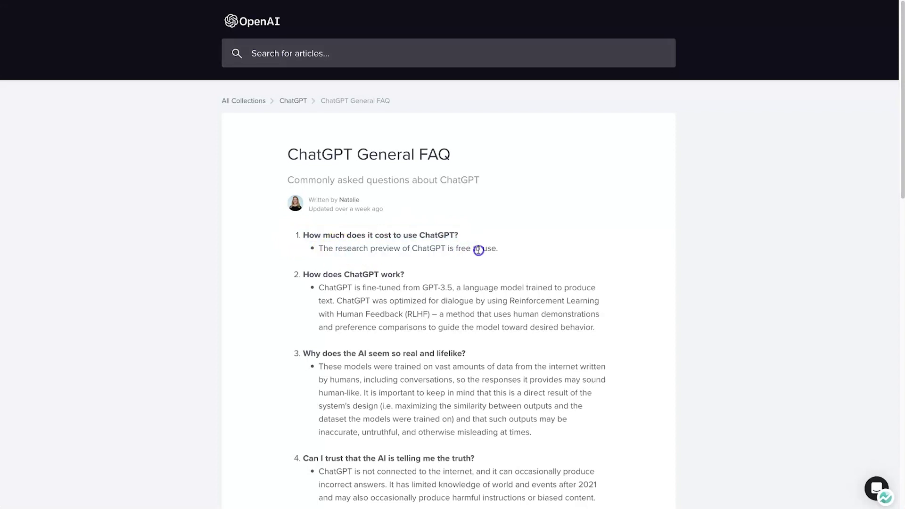
drag(501, 247, 297, 237)
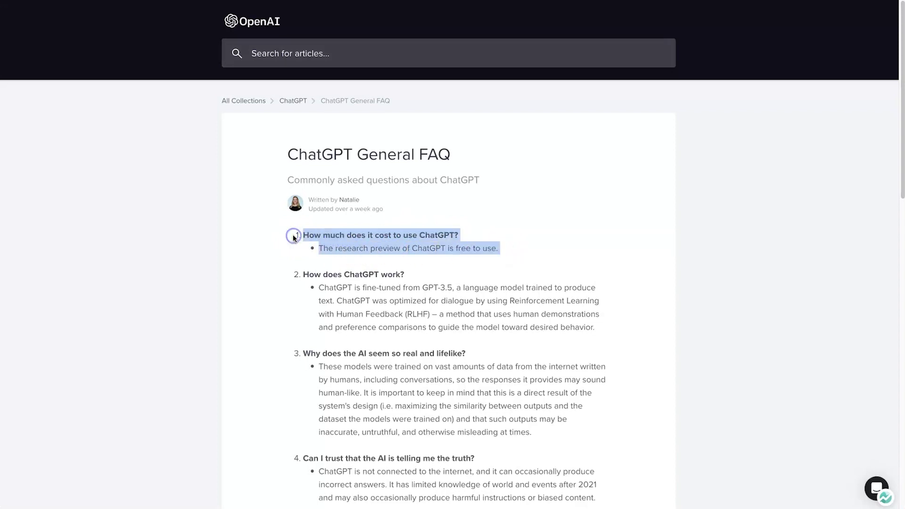
click(294, 238)
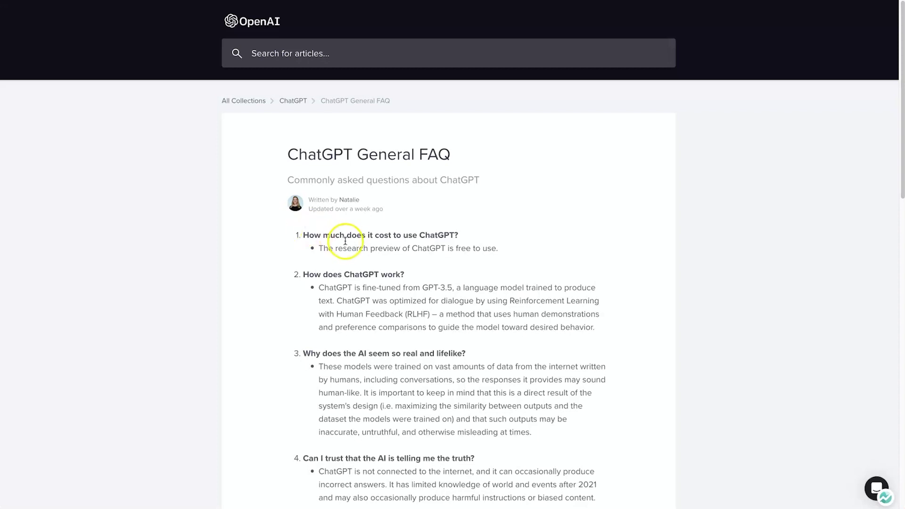
drag(336, 248, 402, 246)
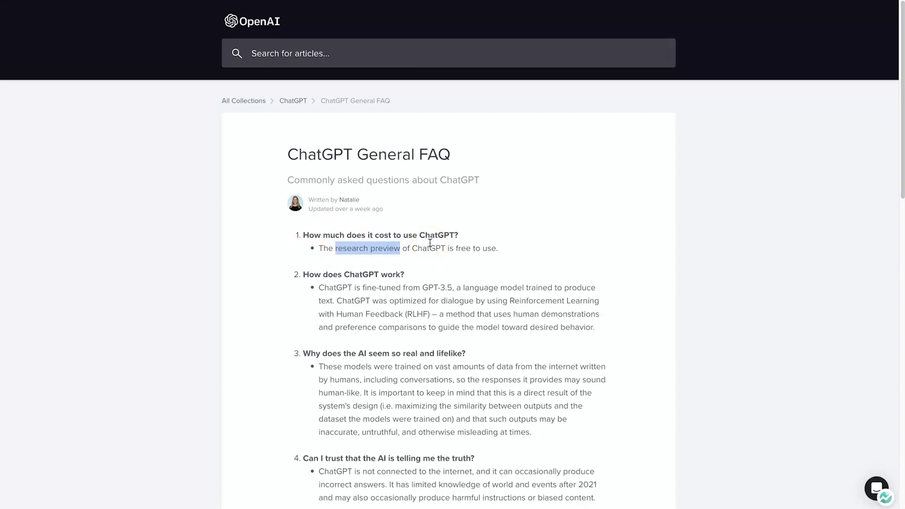
click(376, 290)
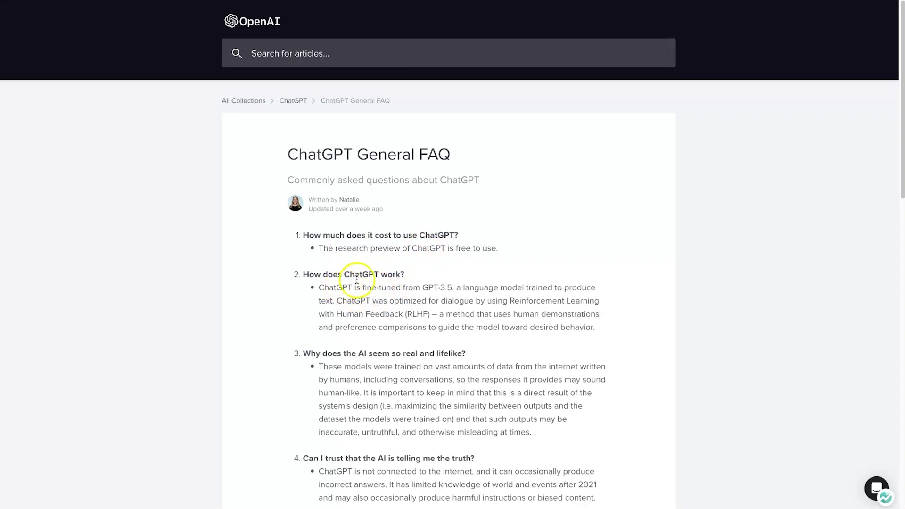
- Examine the FAQ answers on how ChatGPT works and why the AI seems lifelike, highlighting the training data and accuracy passages
drag(315, 289, 448, 287)
click(455, 286)
drag(302, 353, 476, 354)
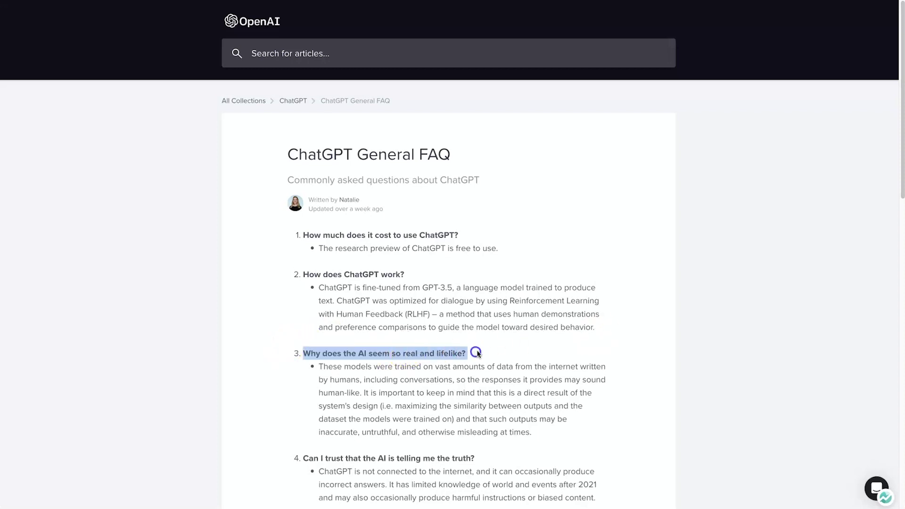
click(414, 364)
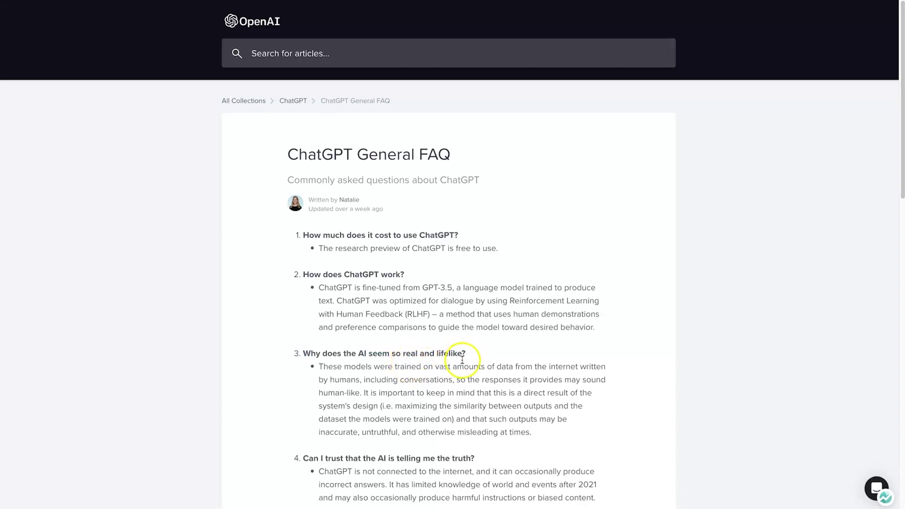
scroll(438, 375, down, 1)
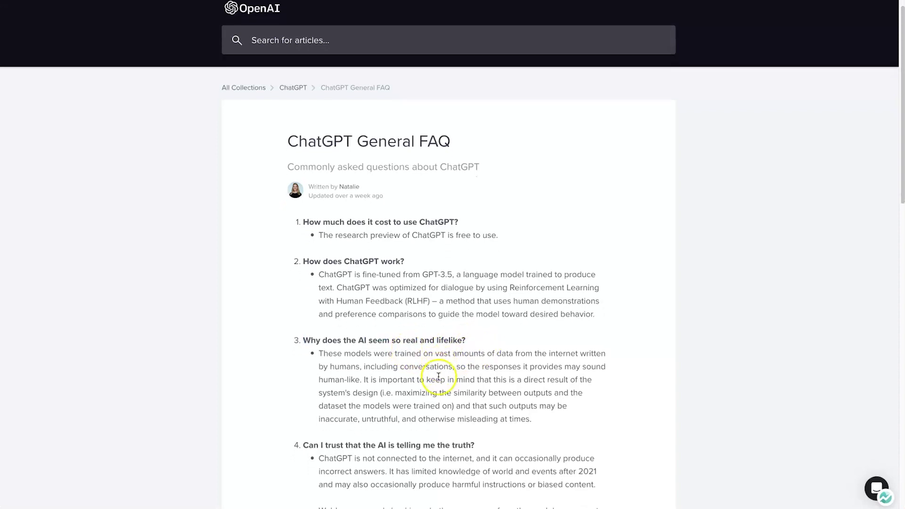
scroll(438, 376, down, 1)
drag(319, 340, 360, 355)
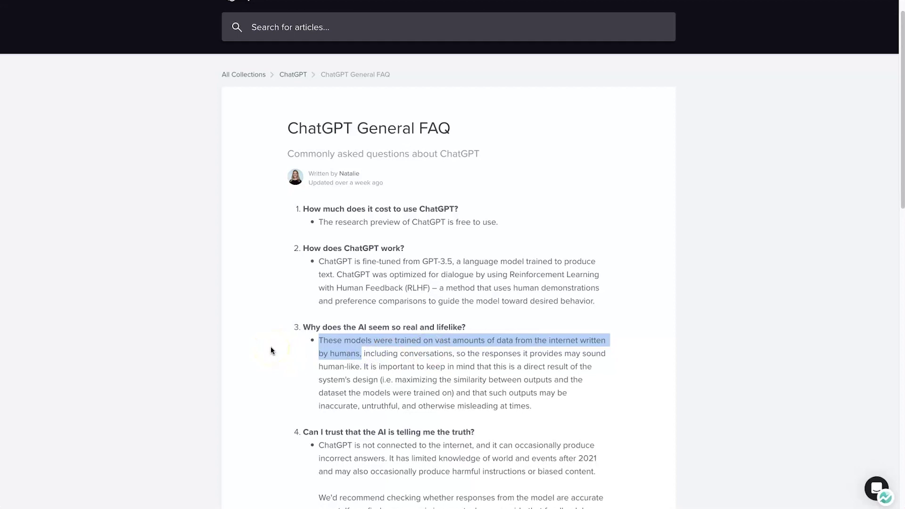
click(418, 353)
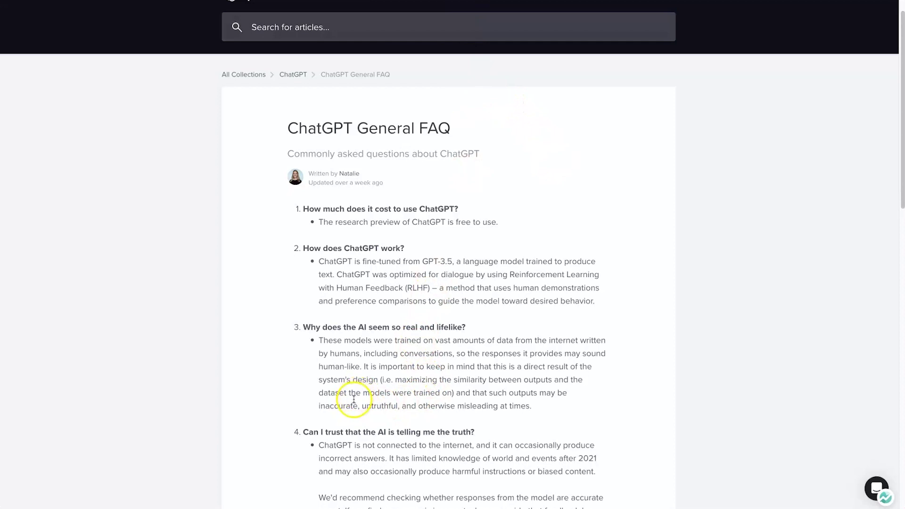
drag(319, 405, 543, 403)
click(543, 404)
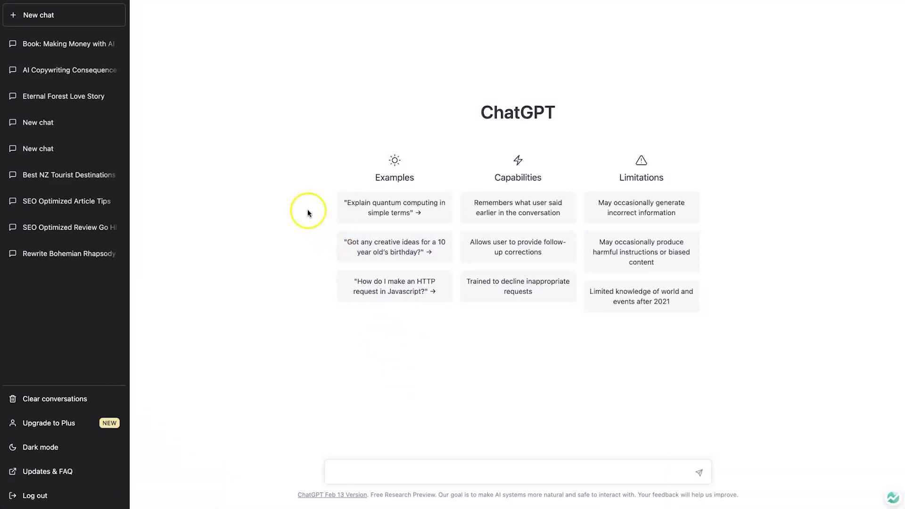
- Switch back to ChatGPT and submit the example prompt "Explain quantum computing in simple terms"
drag(347, 202, 422, 223)
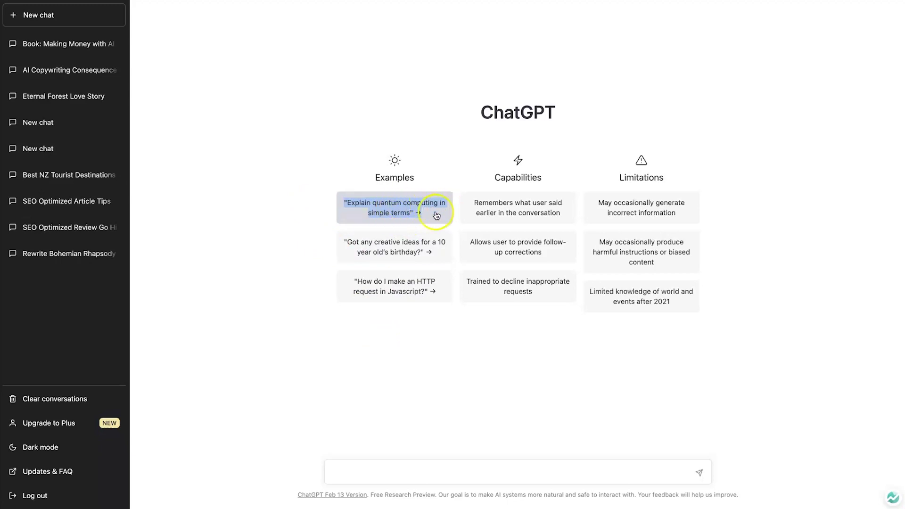
click(294, 211)
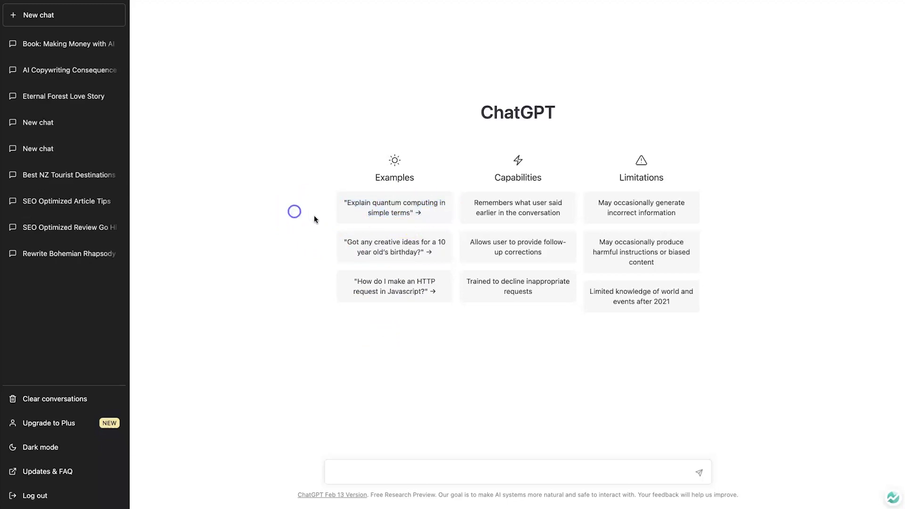
click(409, 215)
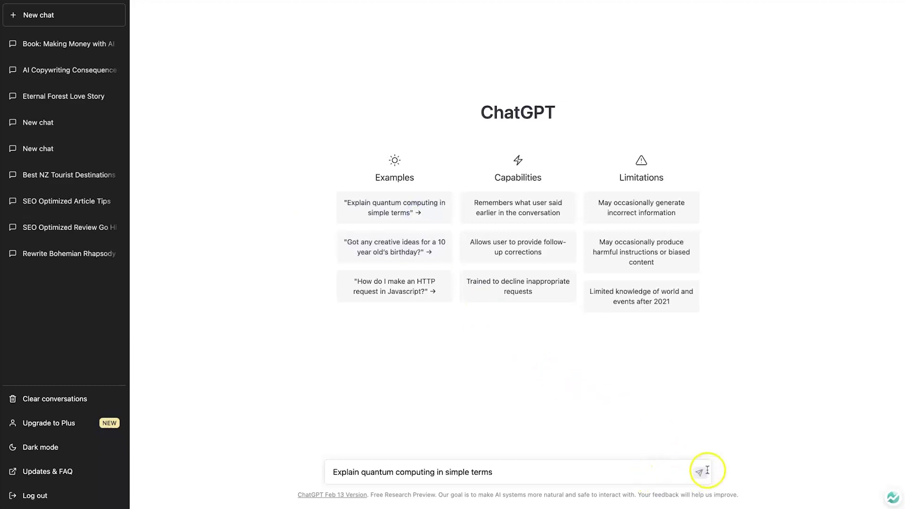
click(707, 470)
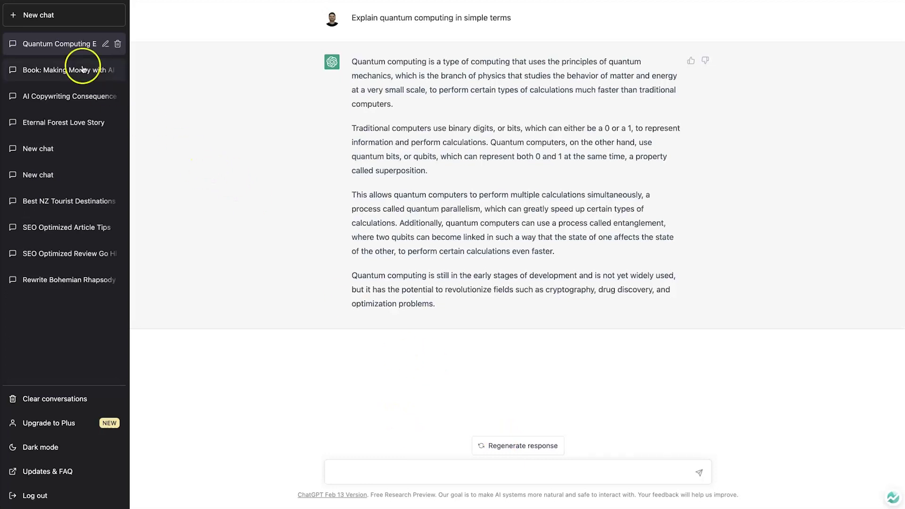
- Start a new chat and review the three listed capabilities and the limitation on knowledge after 2021
click(41, 18)
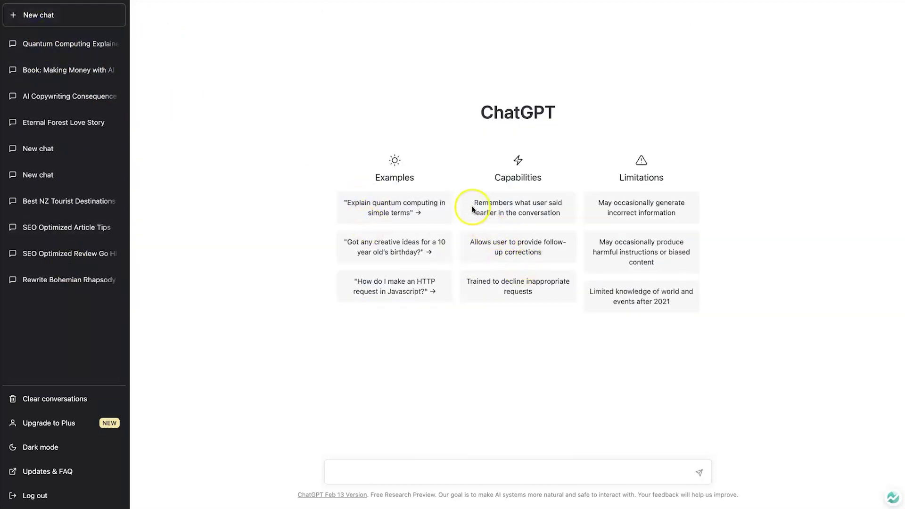
drag(472, 204, 567, 213)
click(557, 228)
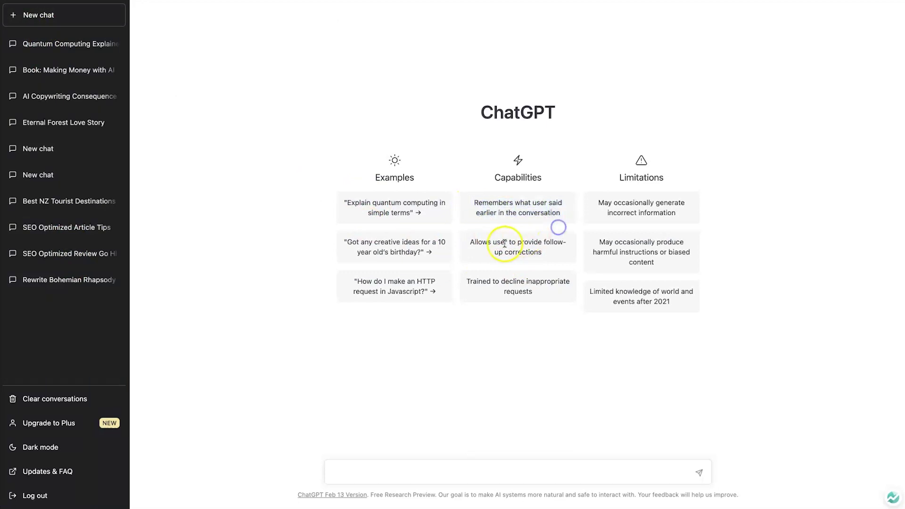
drag(464, 242, 556, 253)
click(556, 252)
drag(541, 296, 468, 283)
click(495, 325)
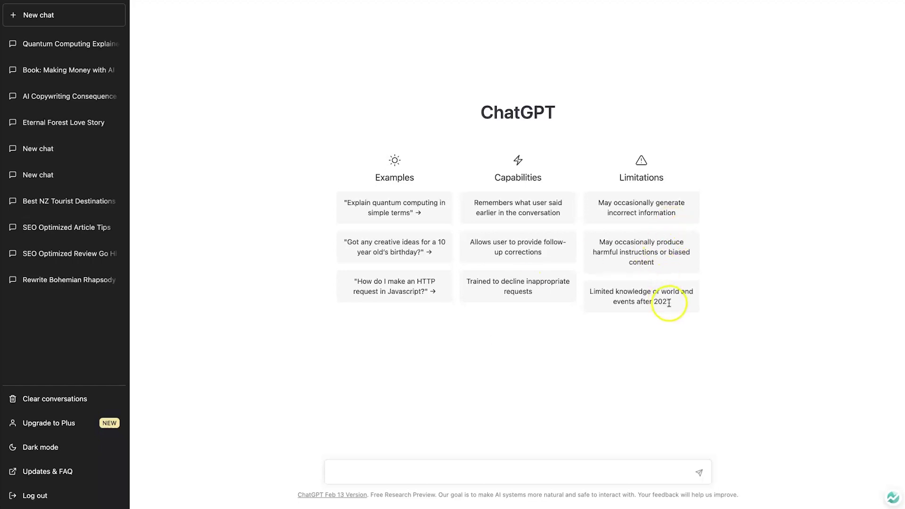
drag(677, 303, 655, 304)
click(666, 301)
- Send the prompt "Write a quick essay overview about the war of Gallipoli"
click(540, 472)
text(Write a)
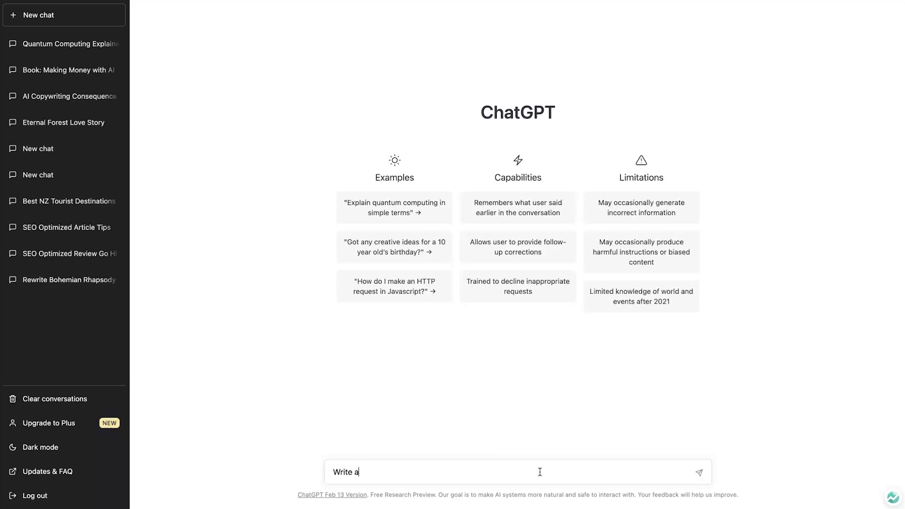
text( quick essay overview about the war)
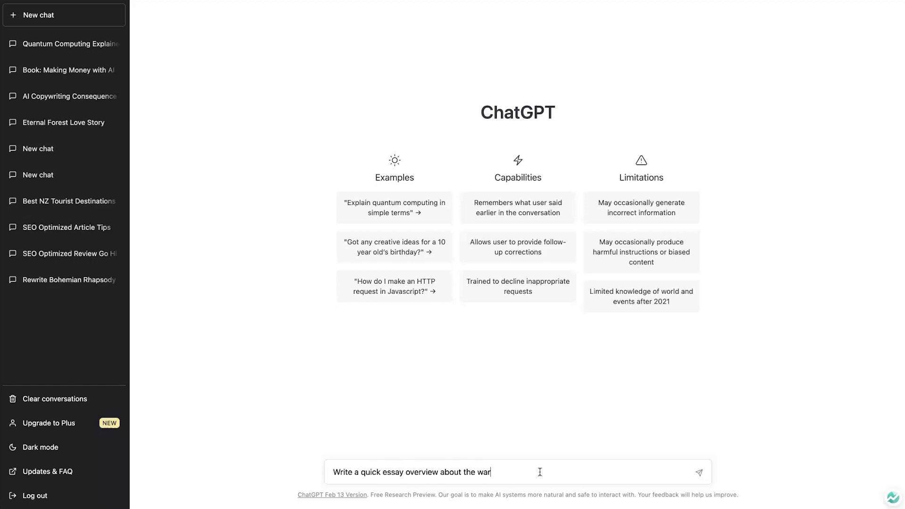
text( of Gallipo)
key(BackSpace)
text(ipoli)
key(Return)
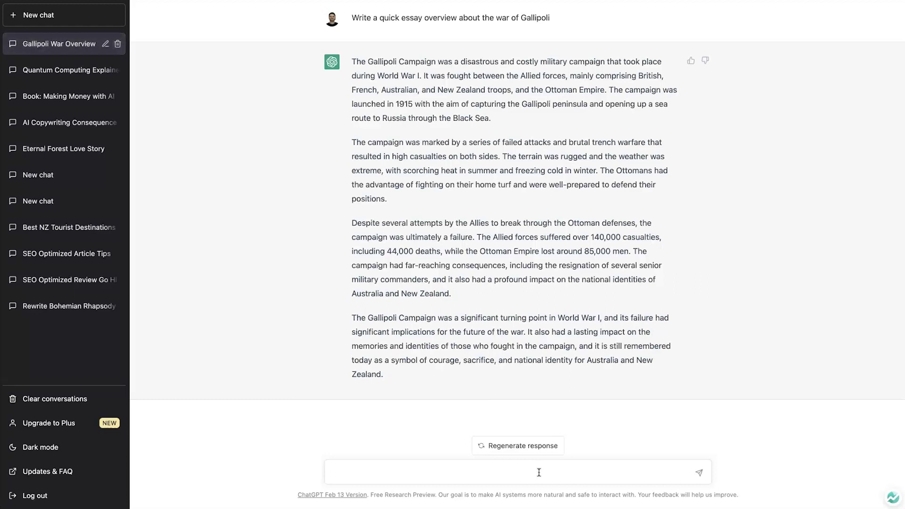
- Review the generated Gallipoli essay by highlighting its text from the first paragraph to the last
drag(354, 57, 444, 345)
click(445, 345)
drag(358, 61, 430, 378)
click(430, 380)
- Send the follow-up "Could you dive deeper into the effect it had on the troops arriving home back to new zealand and australia"
click(407, 467)
text(COuld)
key(BackSpace)
key(BackSpace)
key(BackSpace)
text(ou)
key(BackSpace)
key(BackSpace)
key(BackSpace)
text(ould you dive deeper into)
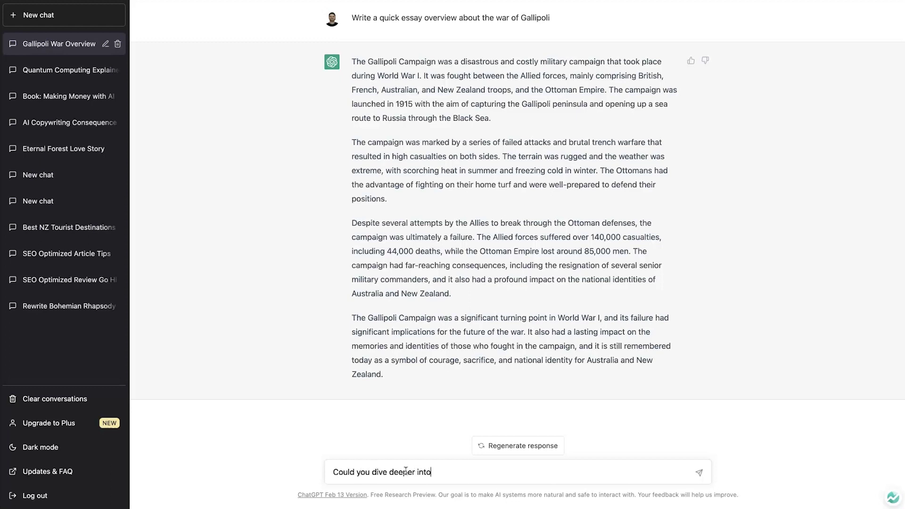
text( the effect it had on the troops )
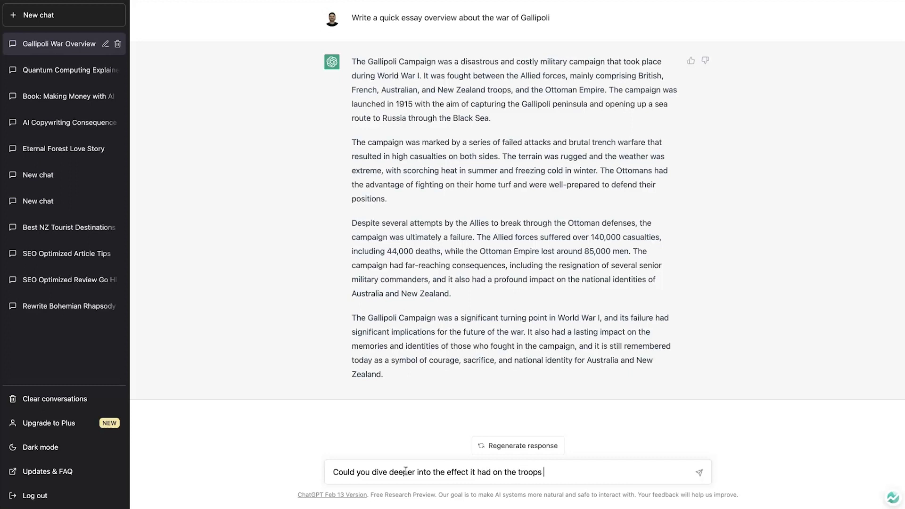
text(arriving home back to new zealand a)
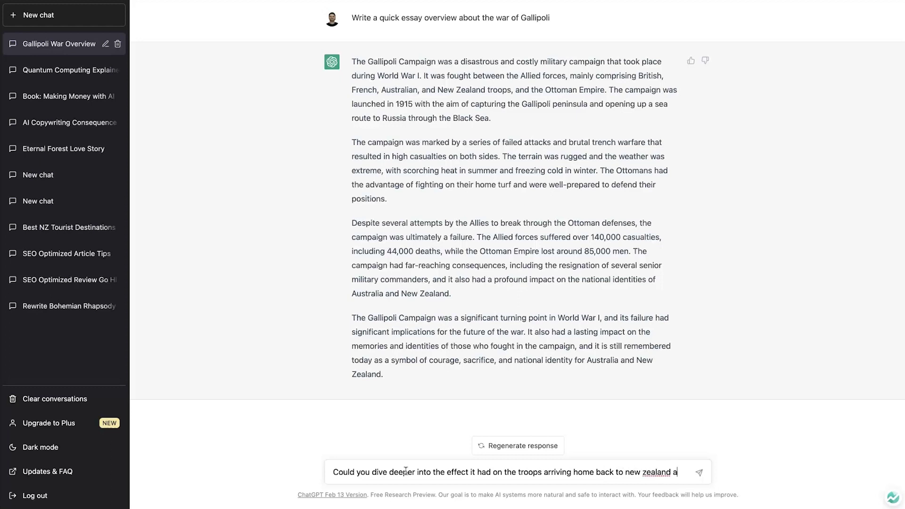
text(nd australia)
key(Return)
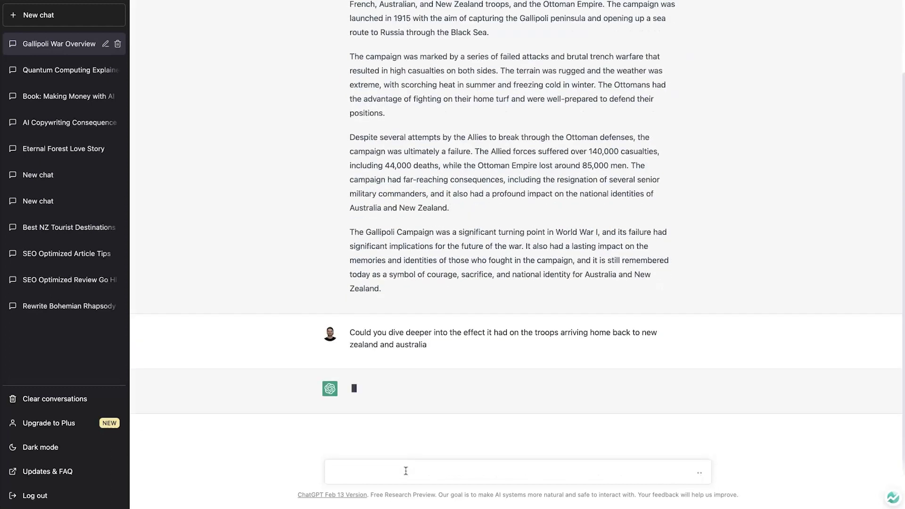